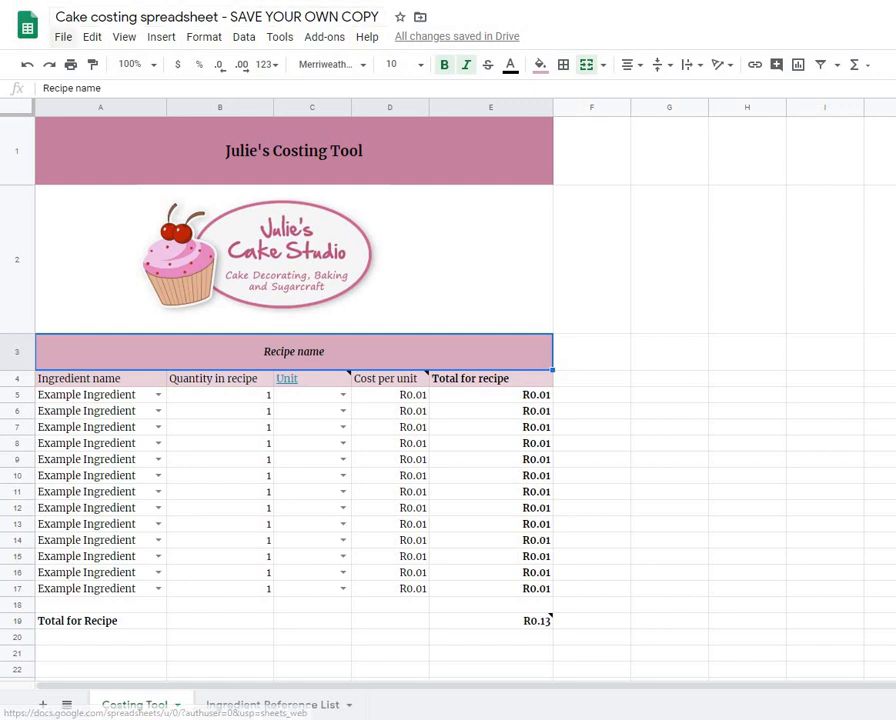
Make a copy of the cake costing spreadsheet named "Julie's Sheet"
{"action": "left_click", "coordinate": [63, 36]}
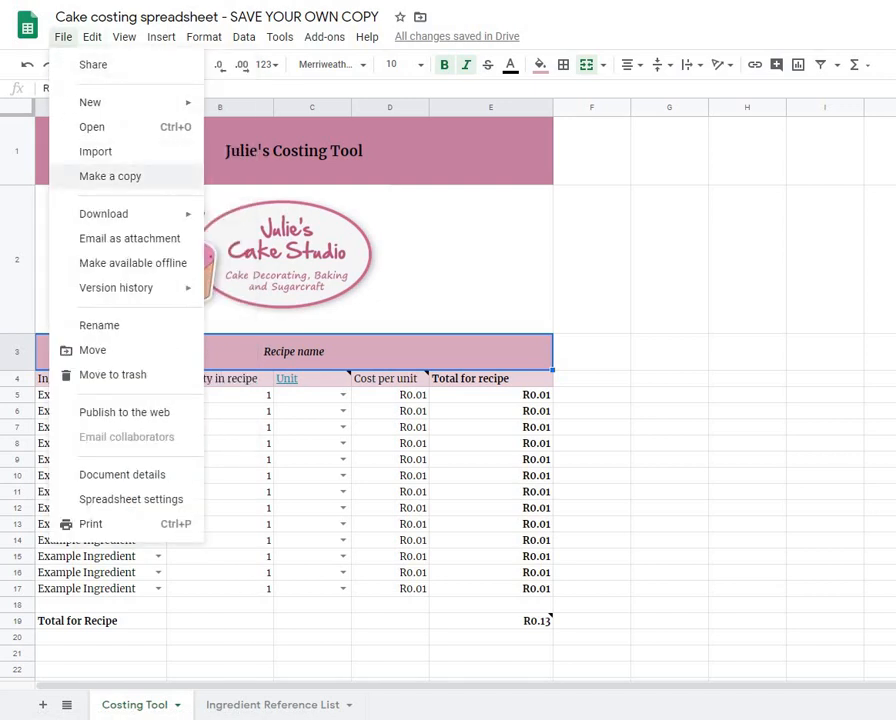
{"action": "left_click", "coordinate": [110, 176]}
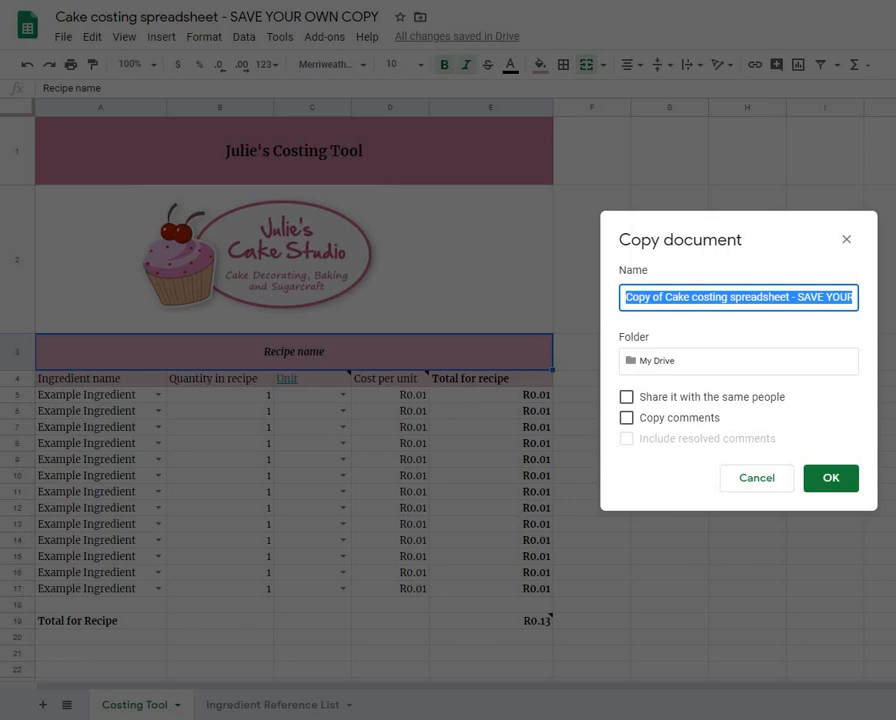
{"action": "type", "text": "Juli"}
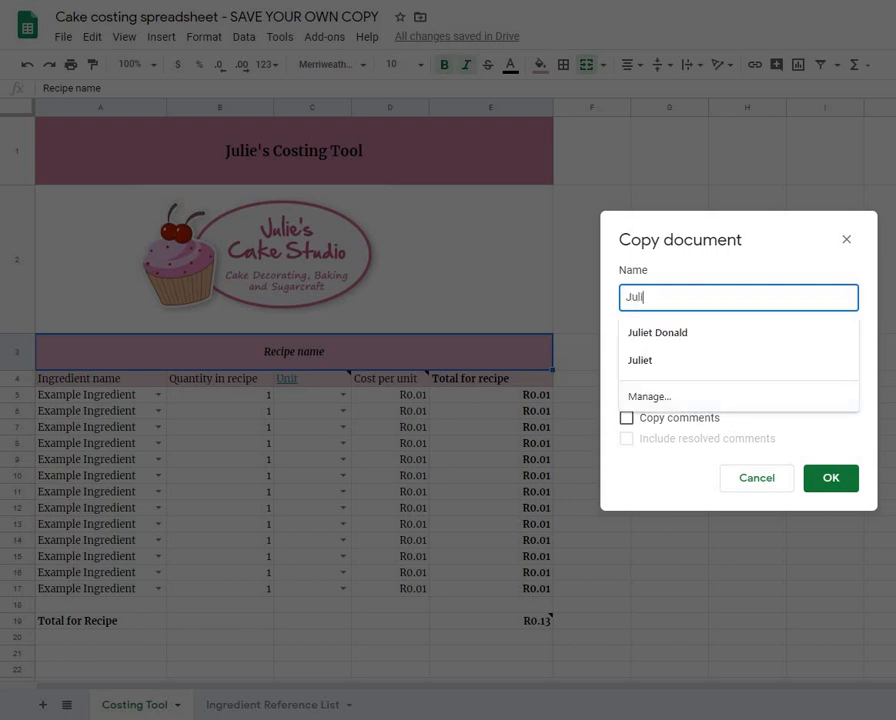
{"action": "type", "text": "e's Sheet"}
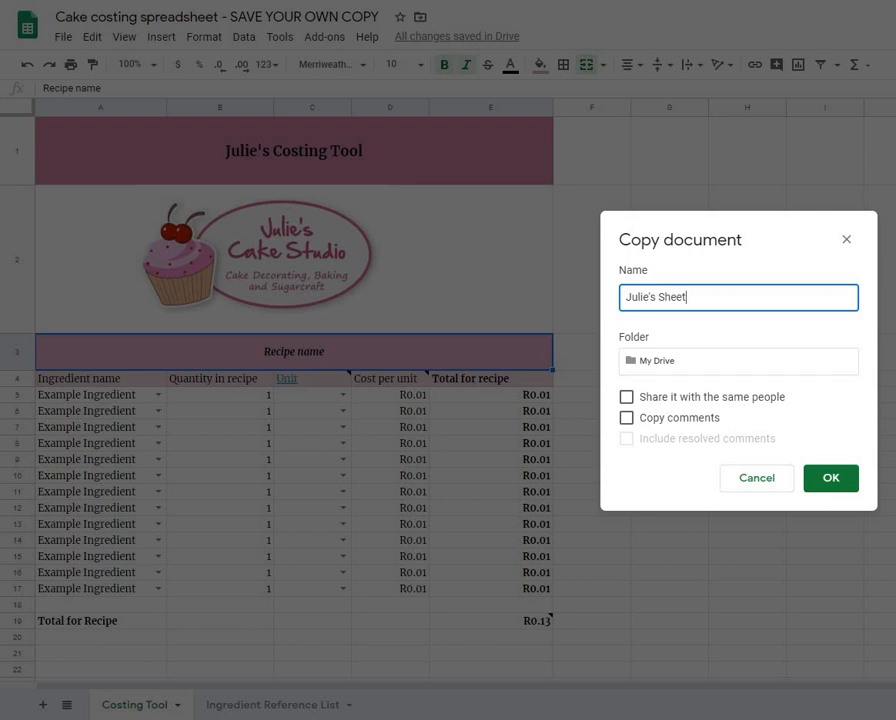
{"action": "key", "text": "Return"}
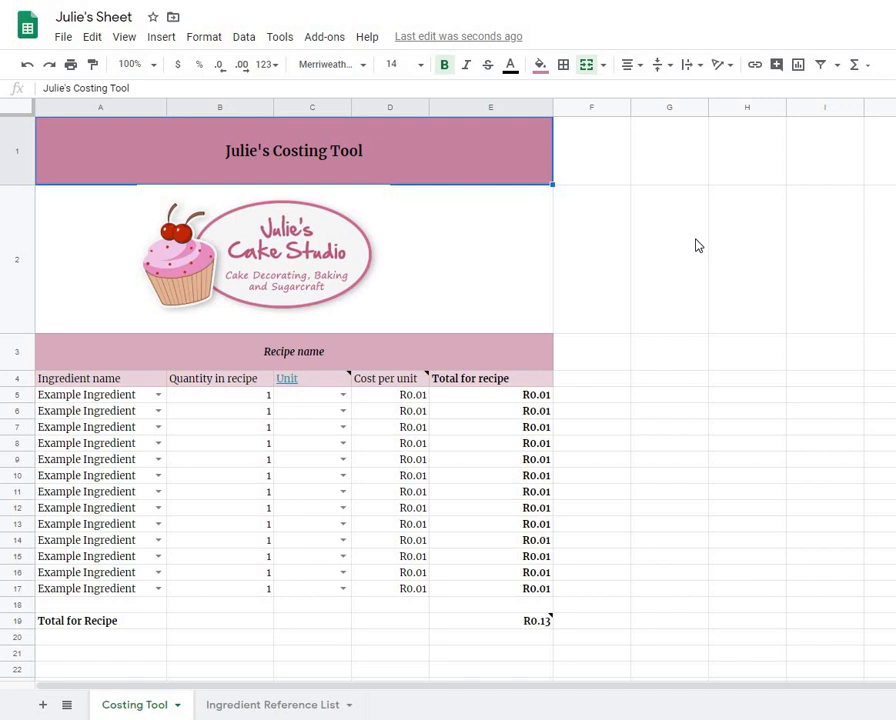
In the Ingredient Reference List sheet, add Sugar with the unit g in the first empty row, row 12
{"action": "left_click", "coordinate": [256, 712]}
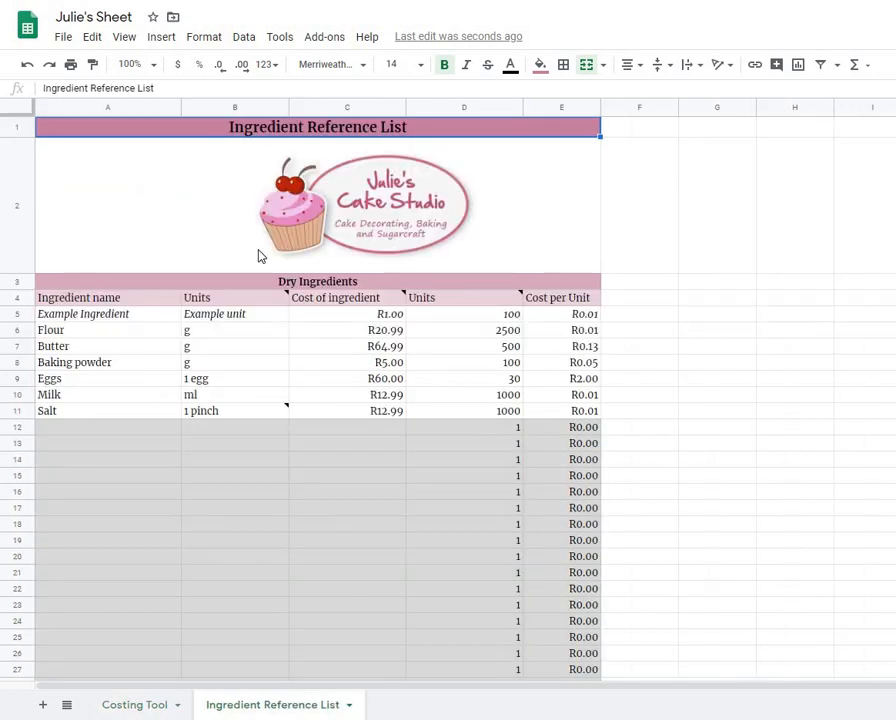
{"action": "left_click", "coordinate": [395, 333]}
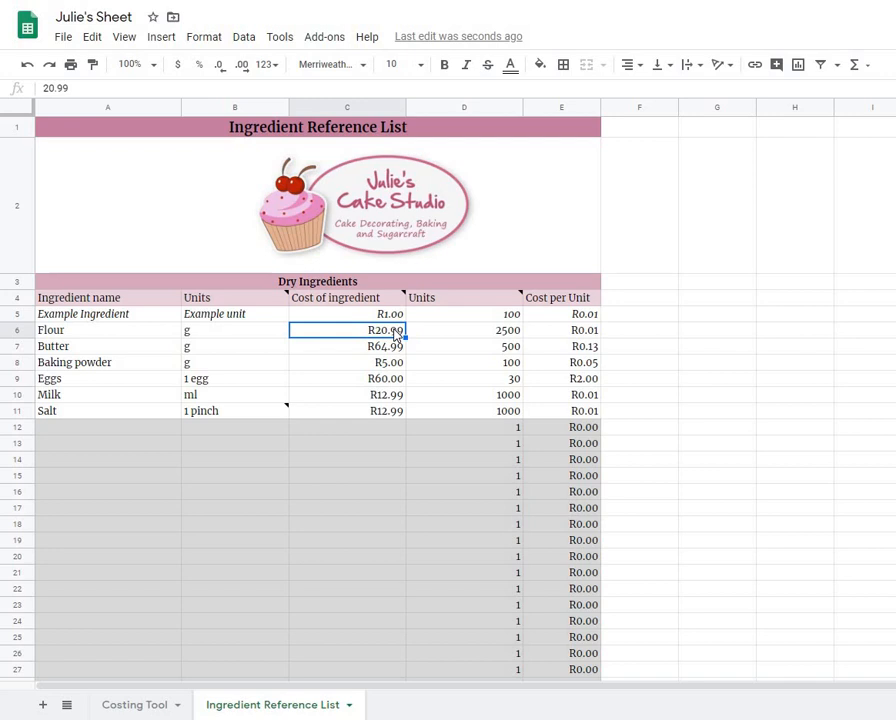
{"action": "left_click", "coordinate": [110, 431]}
{"action": "type", "text": "Sugar"}
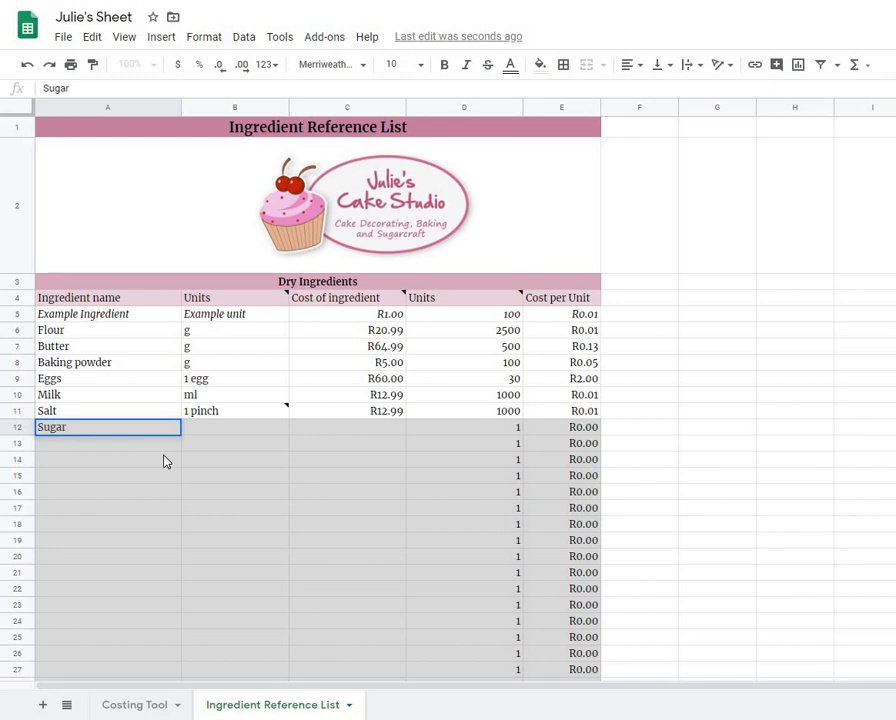
{"action": "left_click", "coordinate": [204, 428]}
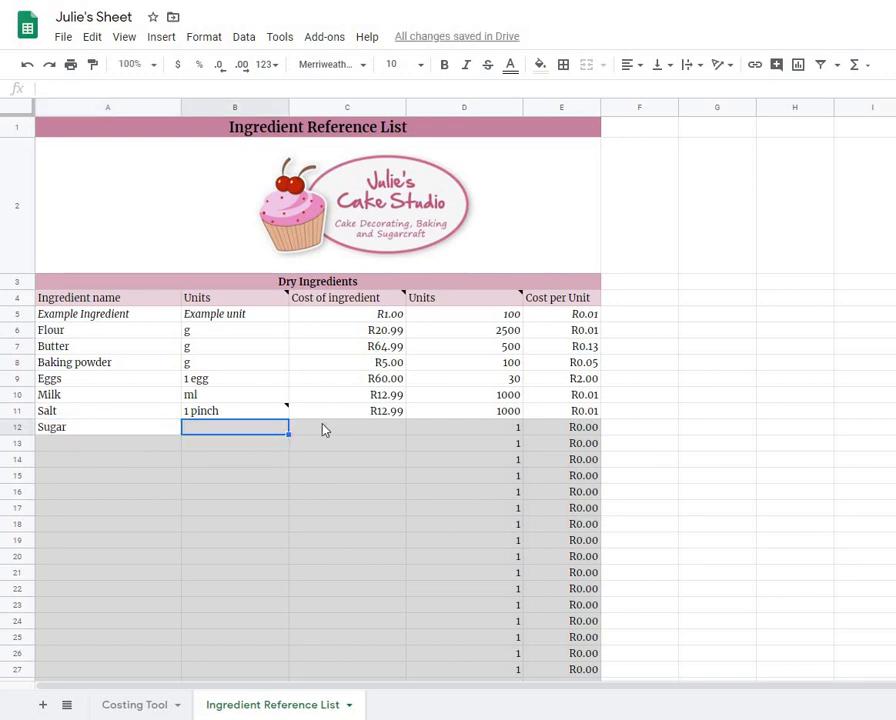
{"action": "type", "text": "g"}
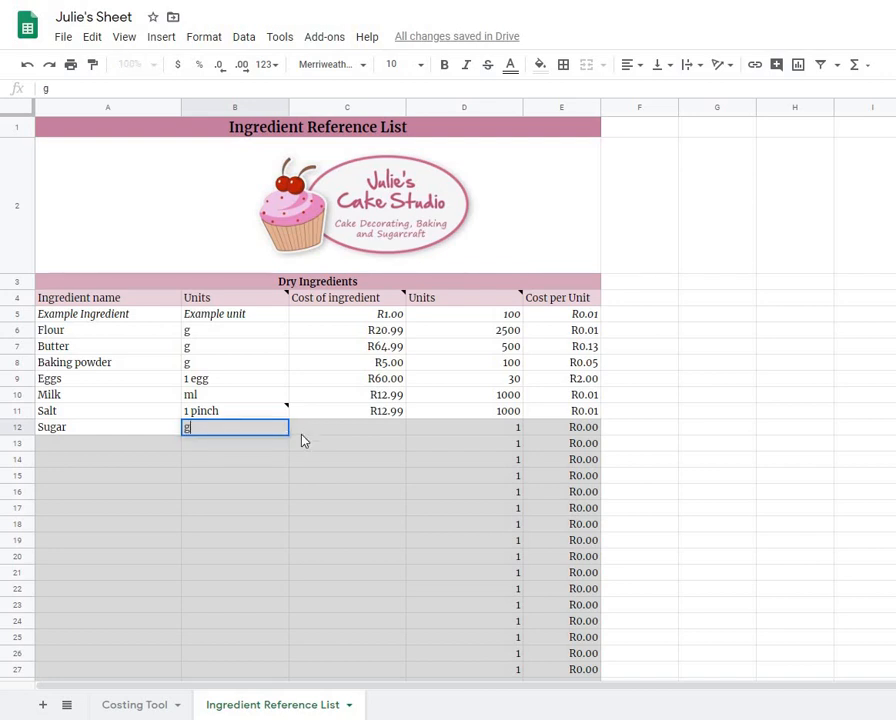
Set the sugar's cost of ingredient to 34.99 and its number of units to 2500
{"action": "left_click", "coordinate": [309, 438]}
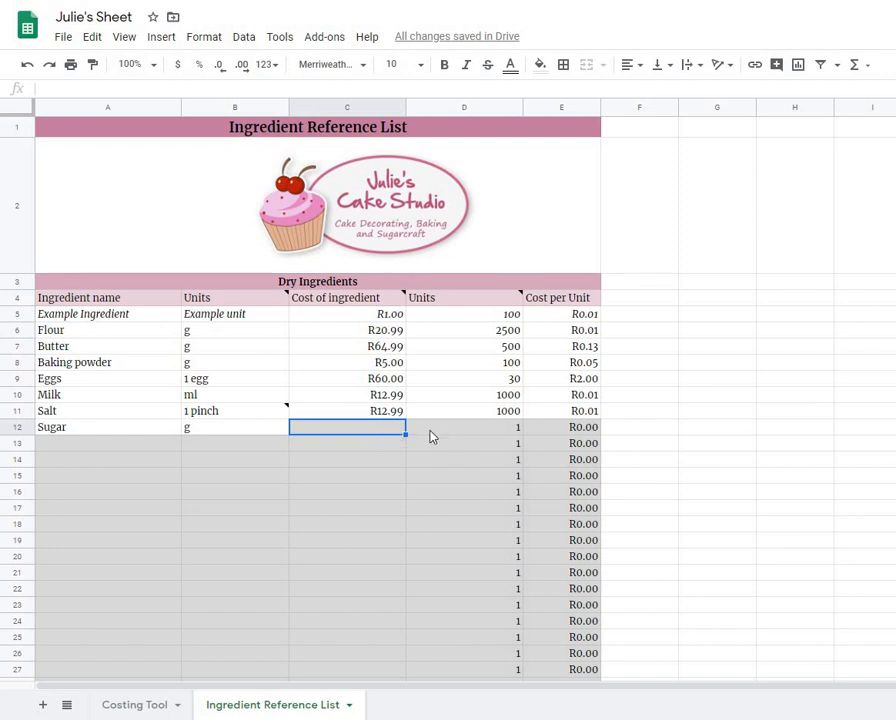
{"action": "type", "text": "34.99"}
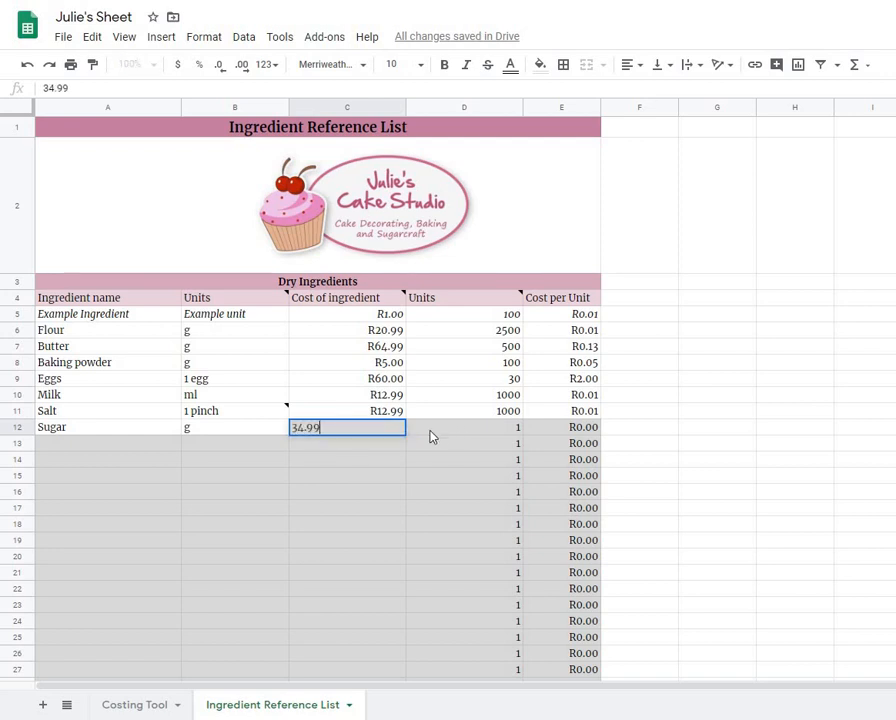
{"action": "key", "text": "Tab"}
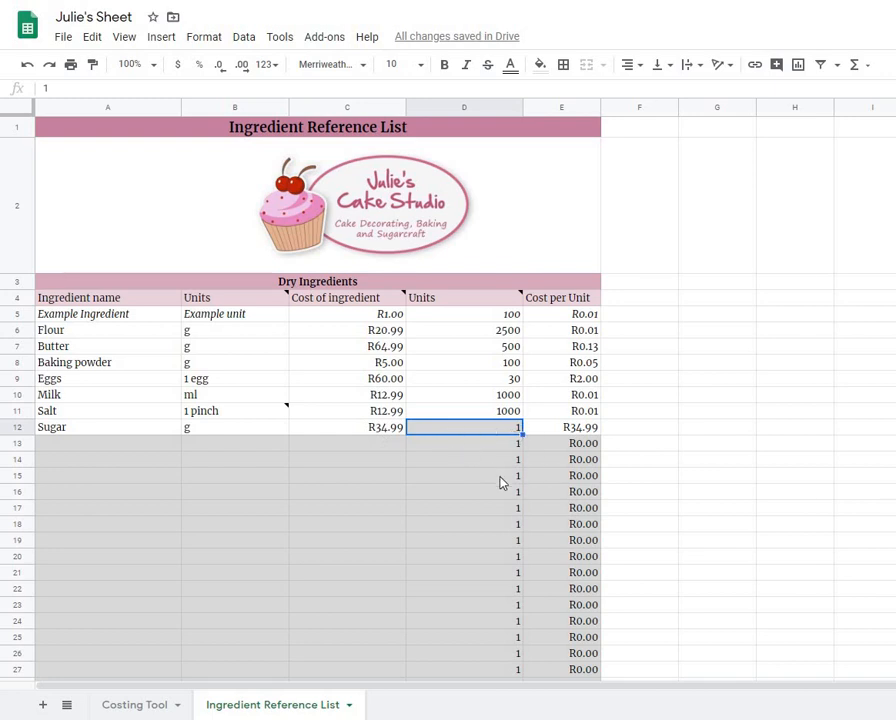
{"action": "type", "text": "2500"}
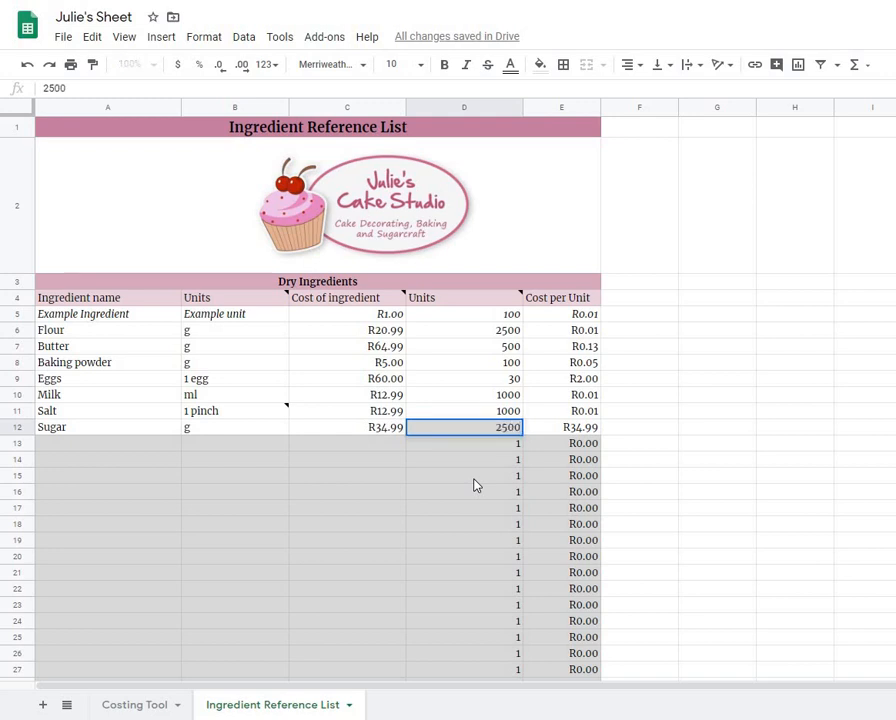
{"action": "key", "text": "Return"}
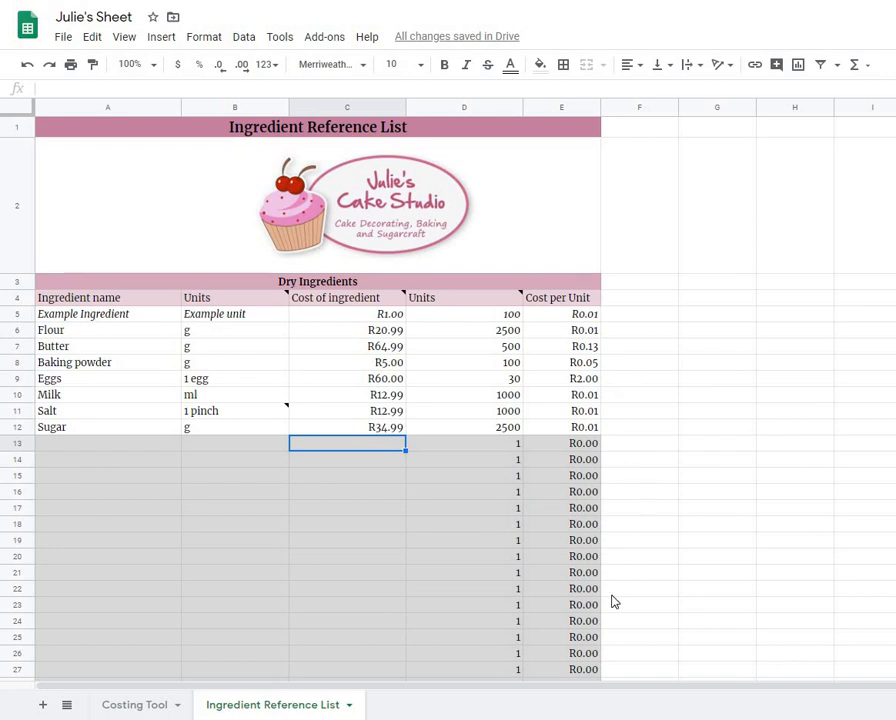
In the Costing Tool sheet, replace the recipe name placeholder with "Cake"
{"action": "left_click", "coordinate": [128, 706]}
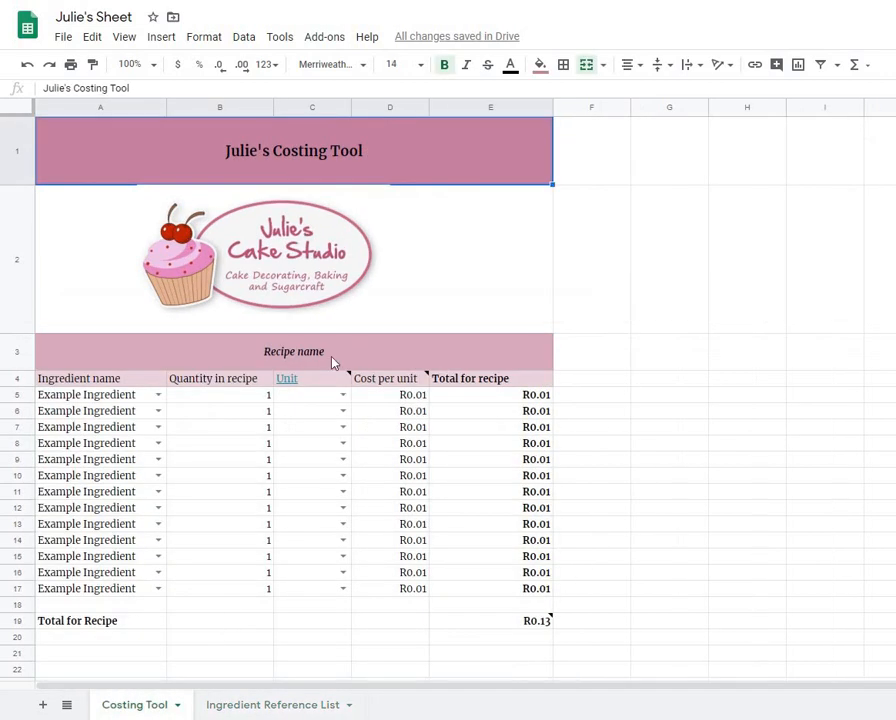
{"action": "left_click", "coordinate": [332, 362]}
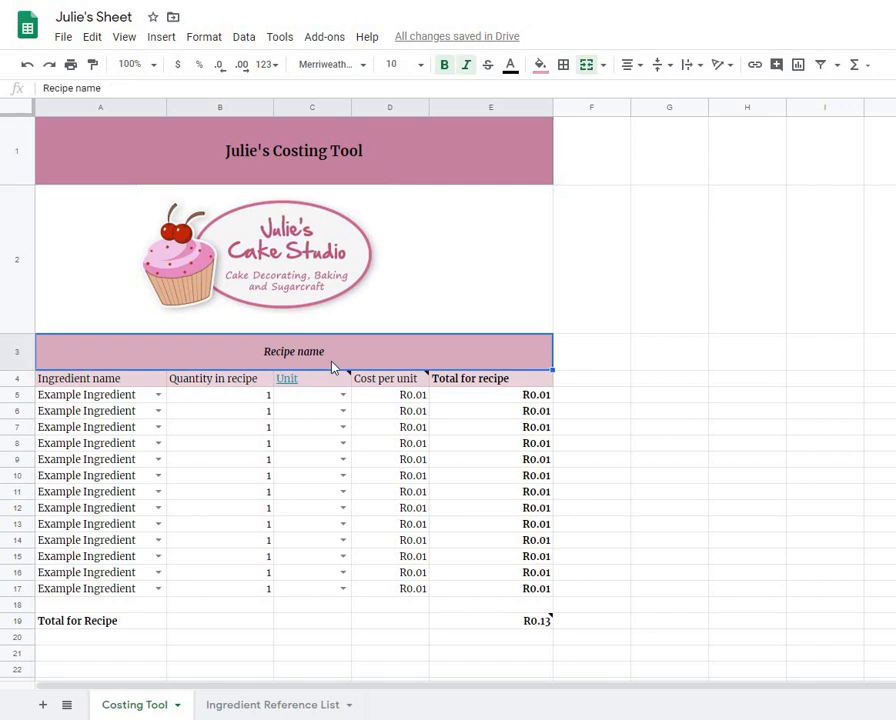
{"action": "type", "text": "Cake"}
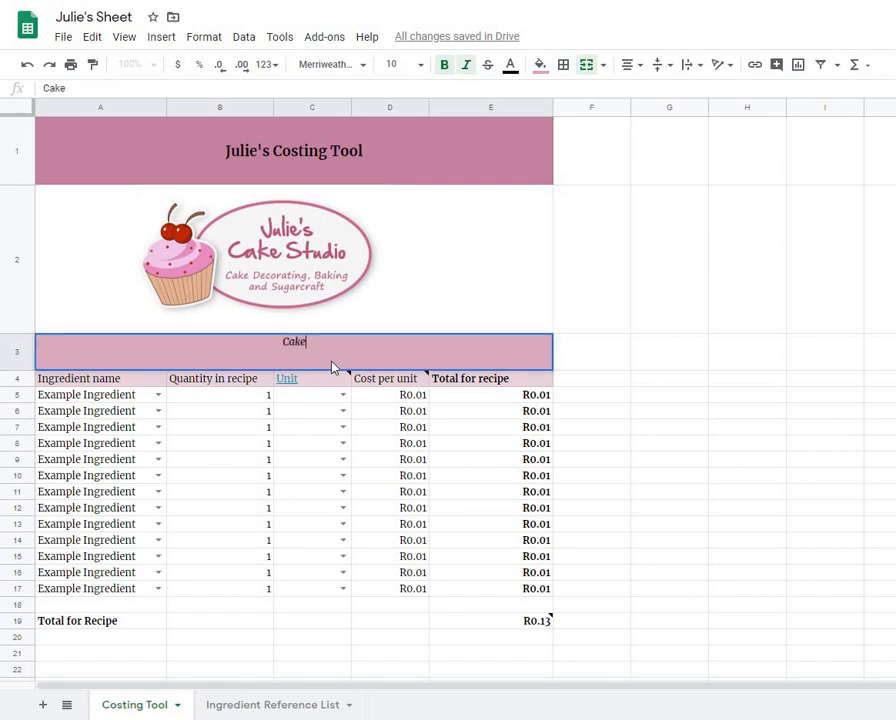
Fill in the first ingredient row of the recipe with Flour, quantity 250 and unit g
{"action": "left_click", "coordinate": [158, 395]}
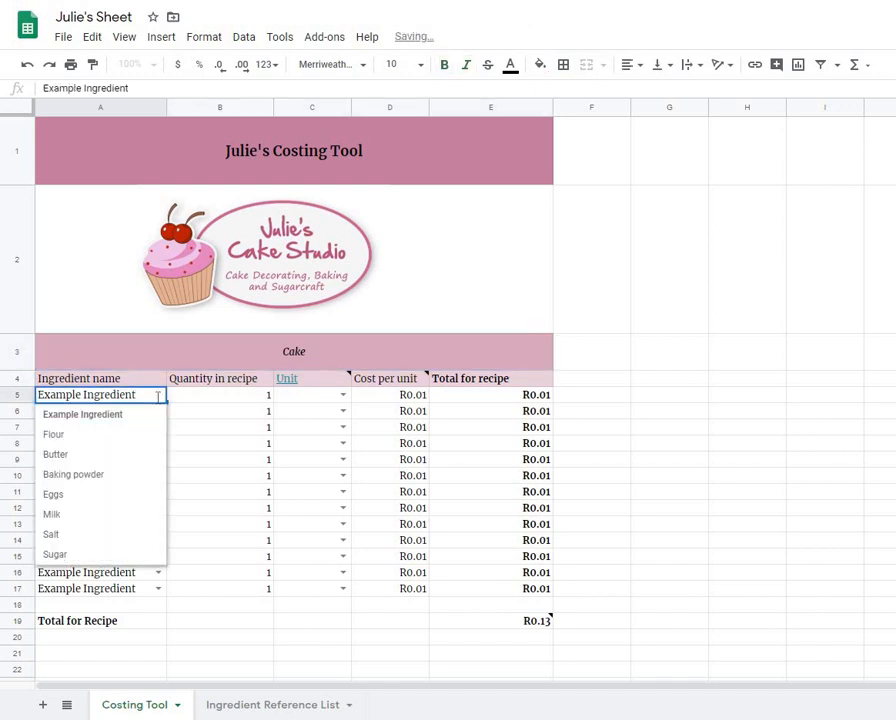
{"action": "left_click", "coordinate": [60, 435]}
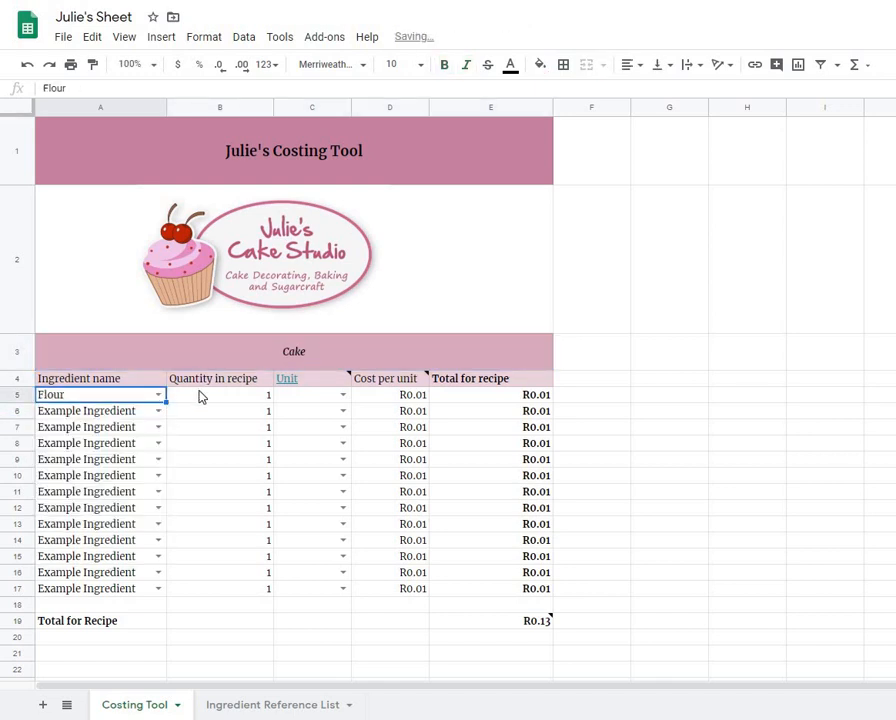
{"action": "left_click", "coordinate": [225, 404]}
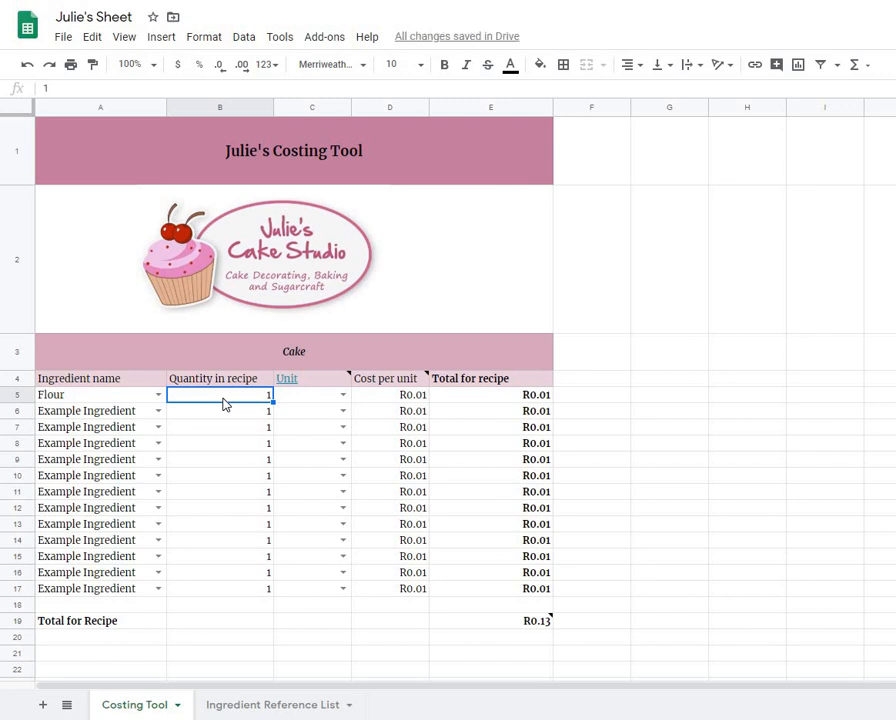
{"action": "type", "text": "250"}
{"action": "key", "text": "Tab"}
{"action": "left_click", "coordinate": [343, 395]}
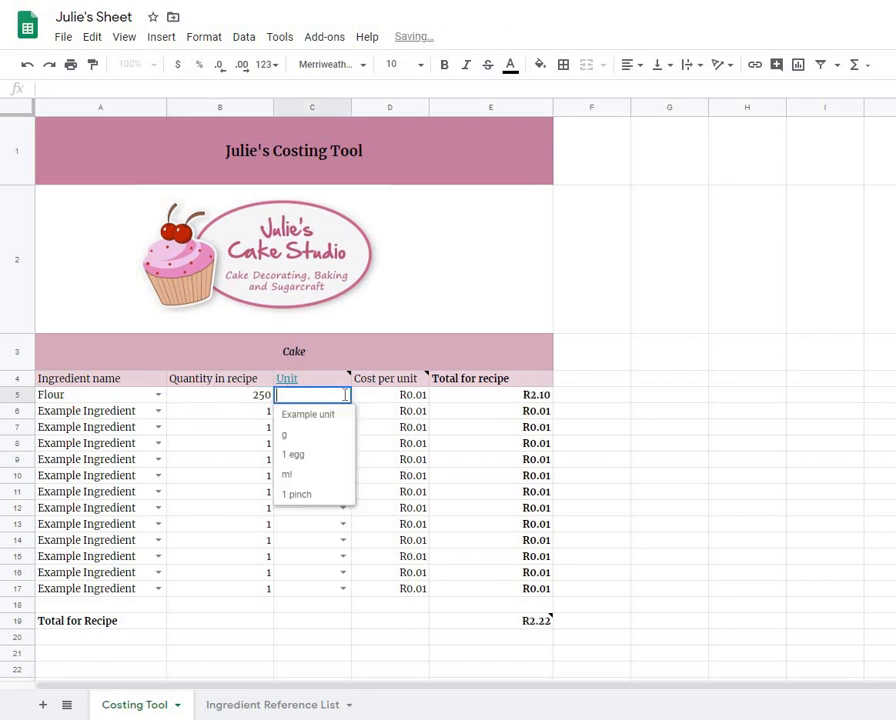
{"action": "left_click", "coordinate": [313, 437]}
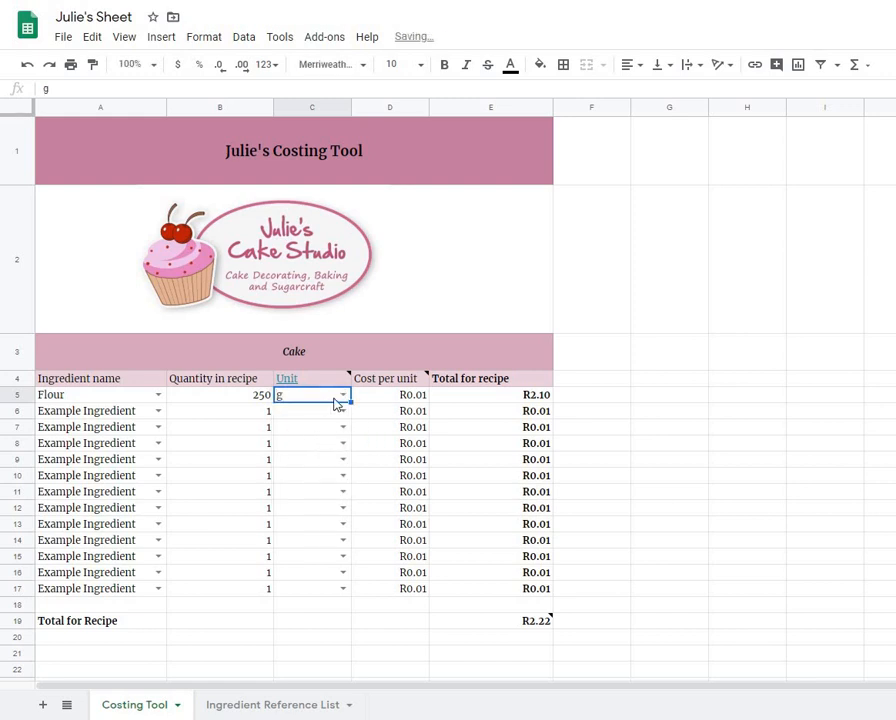
{"action": "left_click", "coordinate": [422, 398]}
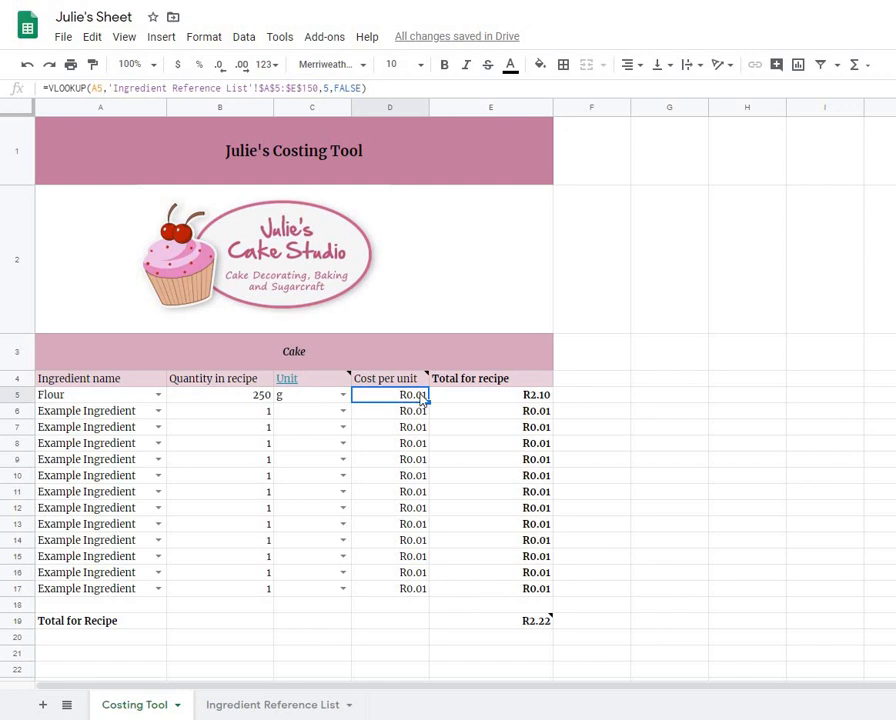
{"action": "left_click", "coordinate": [505, 399]}
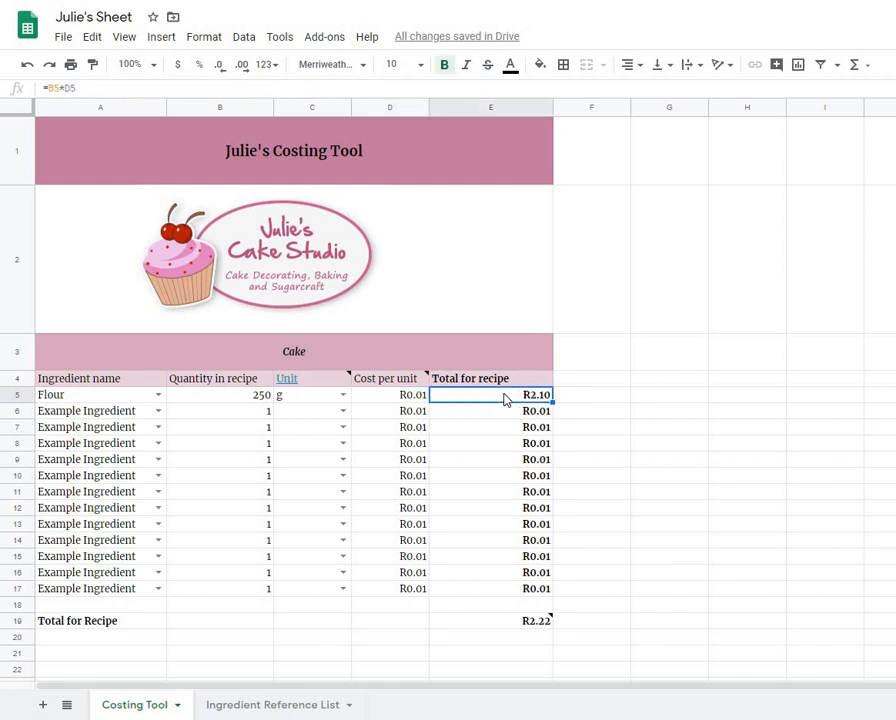
Set the second ingredient row of the recipe to Salt with the unit "1 pinch"
{"action": "left_click", "coordinate": [158, 410]}
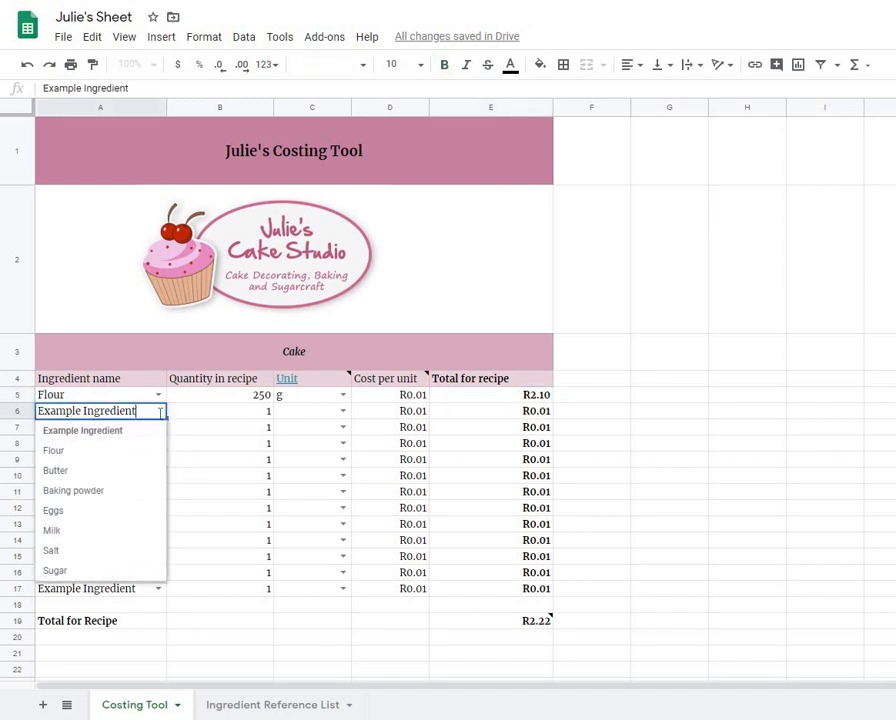
{"action": "left_click", "coordinate": [64, 552]}
{"action": "left_click", "coordinate": [268, 414]}
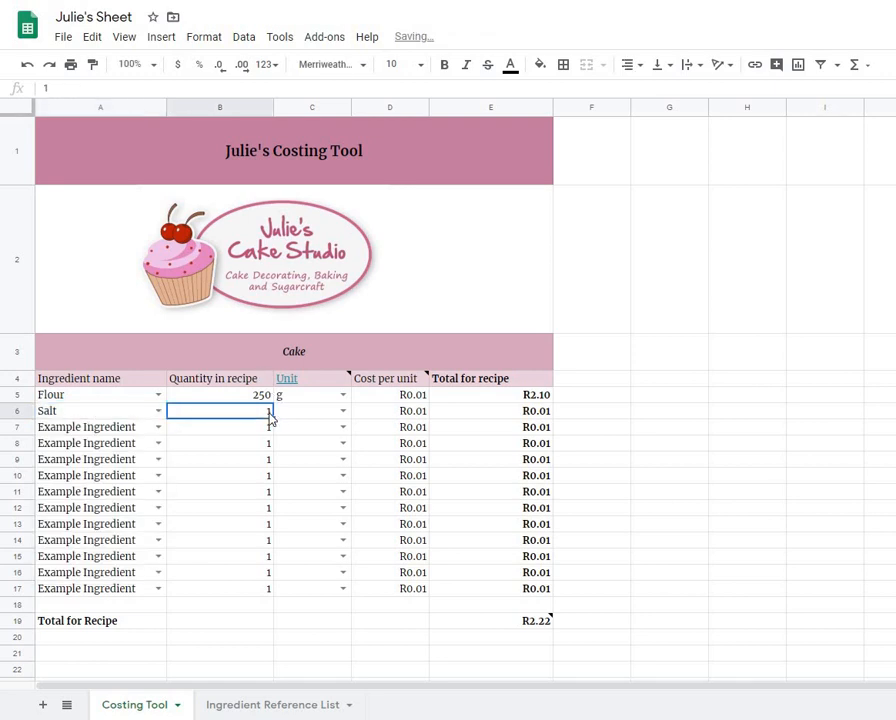
{"action": "left_click", "coordinate": [342, 411]}
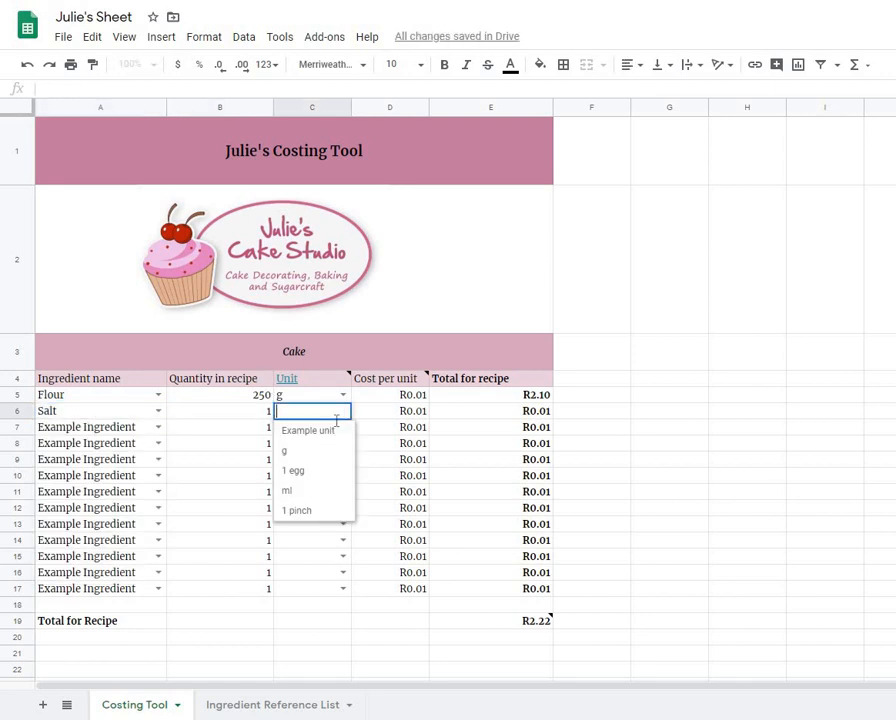
{"action": "left_click", "coordinate": [296, 510]}
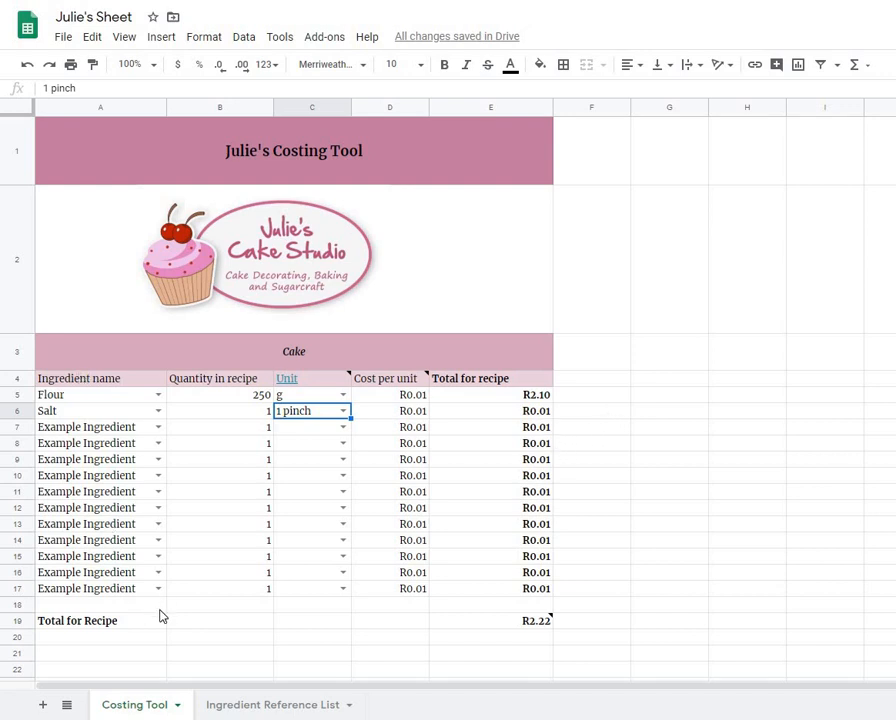
Insert one blank row above row 18, between the last ingredient and the recipe total
{"action": "mouse_move", "coordinate": [536, 632]}
{"action": "right_click", "coordinate": [15, 604]}
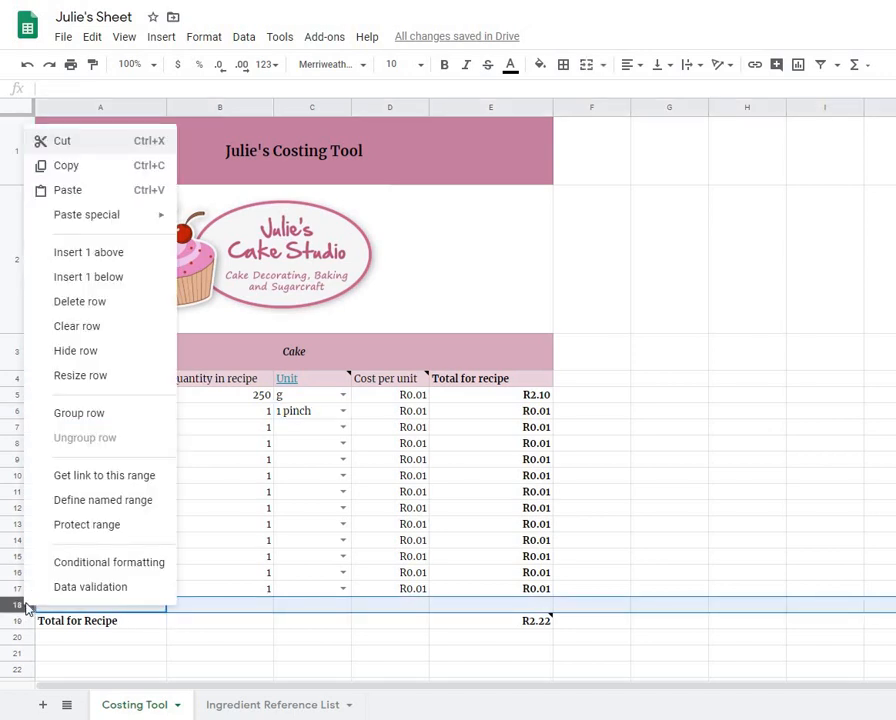
{"action": "left_click", "coordinate": [104, 256]}
Copy the example ingredient row 17 and paste it into the blank row 18
{"action": "left_click", "coordinate": [9, 589]}
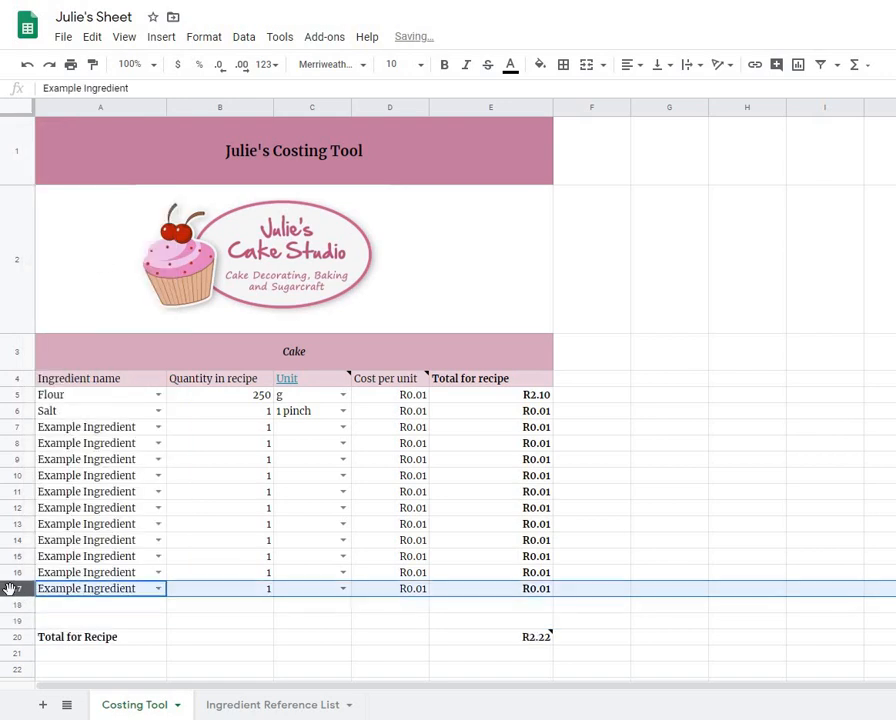
{"action": "right_click", "coordinate": [10, 590]}
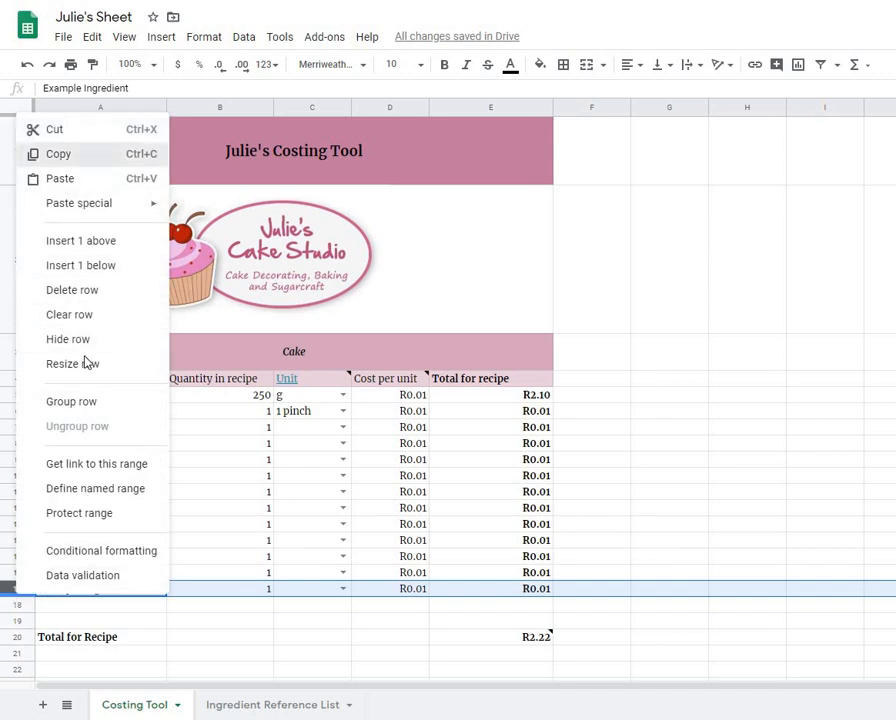
{"action": "key", "text": "ctrl+c"}
{"action": "left_click", "coordinate": [18, 604]}
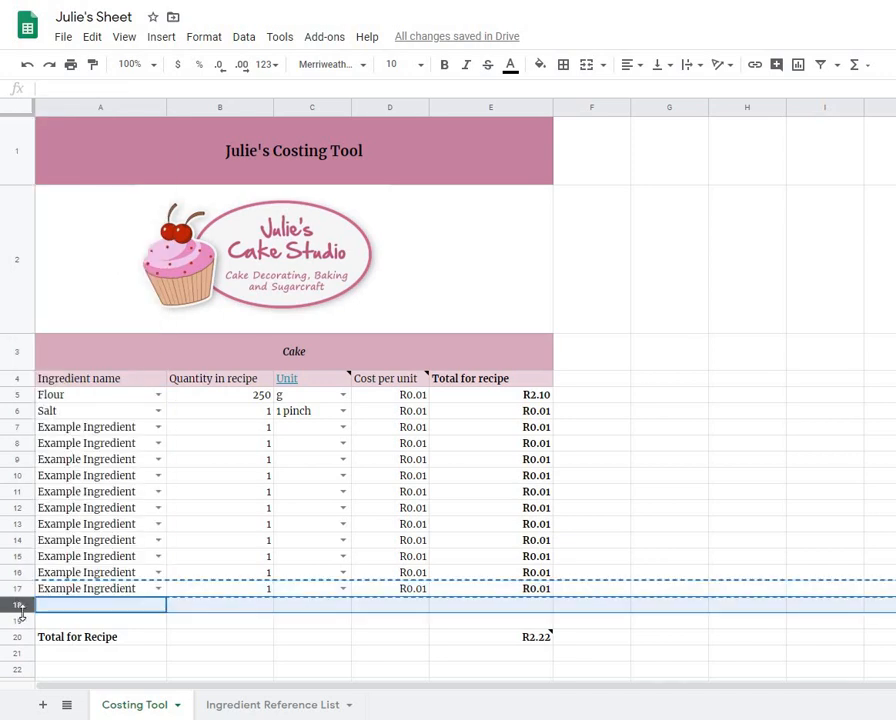
{"action": "right_click", "coordinate": [22, 605]}
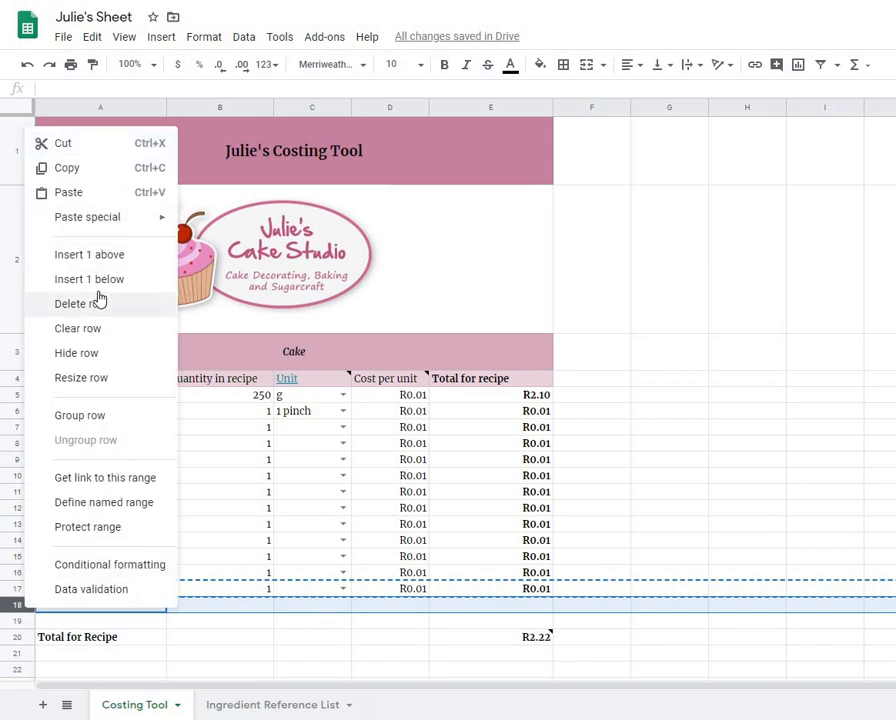
{"action": "left_click", "coordinate": [91, 192]}
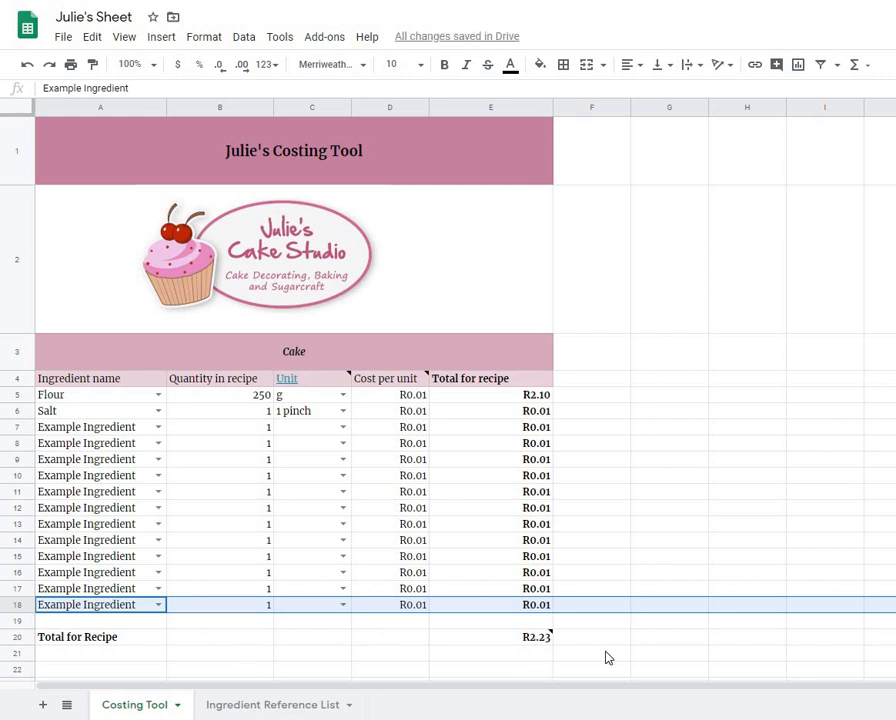
Copy the whole Cake recipe block, rows 3 to 21, and paste it below the original starting at row 23
{"action": "mouse_move", "coordinate": [550, 646]}
{"action": "left_click_drag", "start_coordinate": [10, 351], "coordinate": [12, 662]}
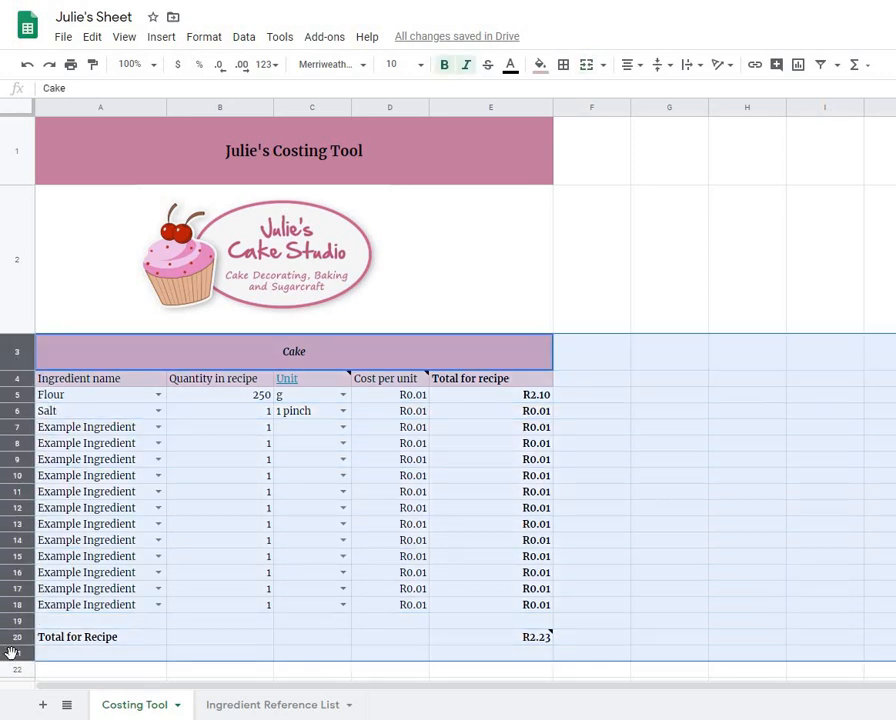
{"action": "right_click", "coordinate": [13, 542]}
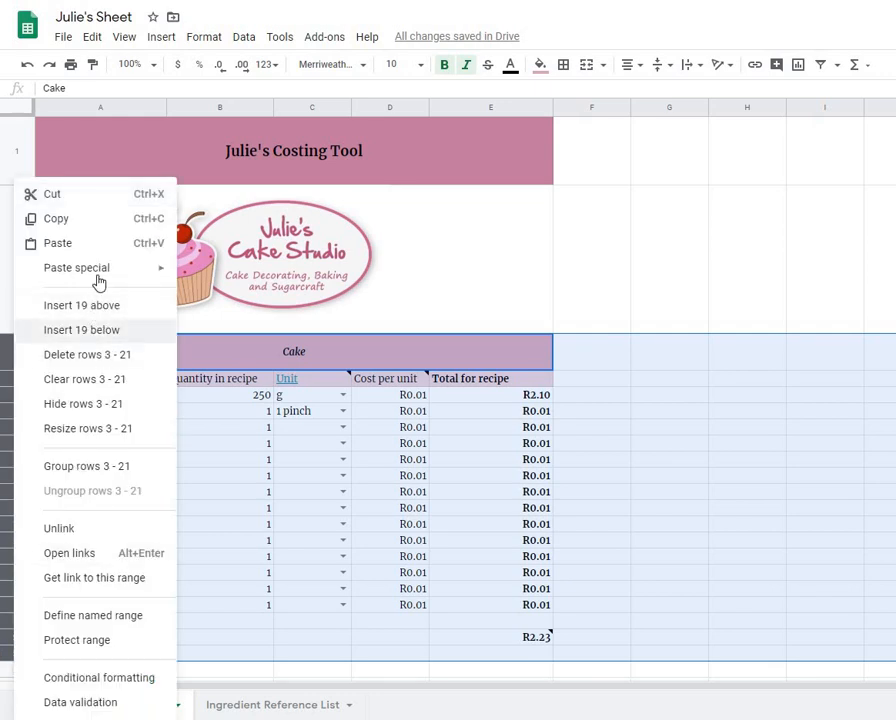
{"action": "left_click", "coordinate": [62, 222]}
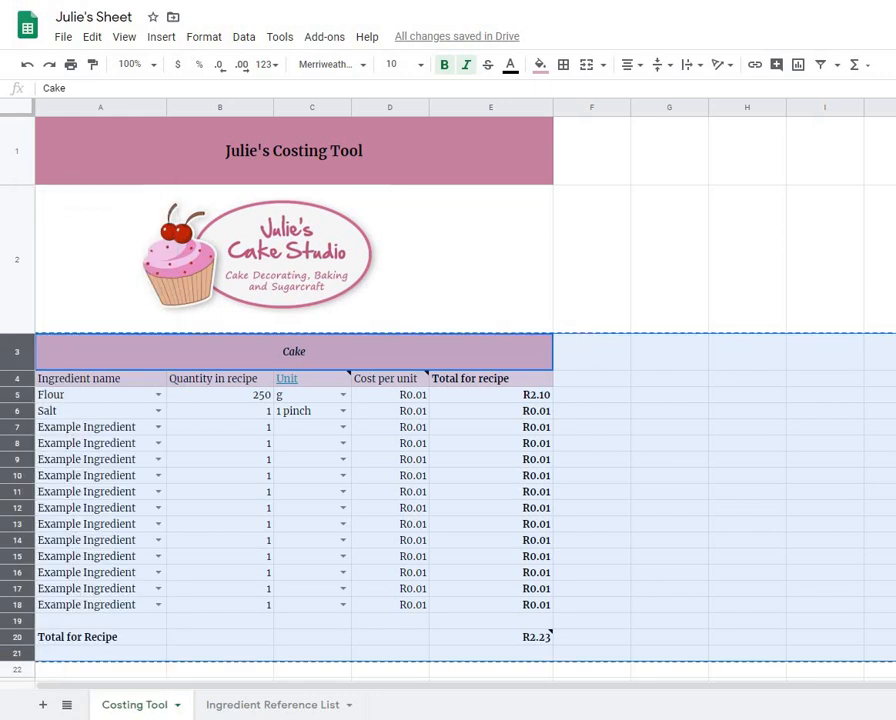
{"action": "scroll", "coordinate": [562, 368], "scroll_direction": "down", "scroll_amount": 5}
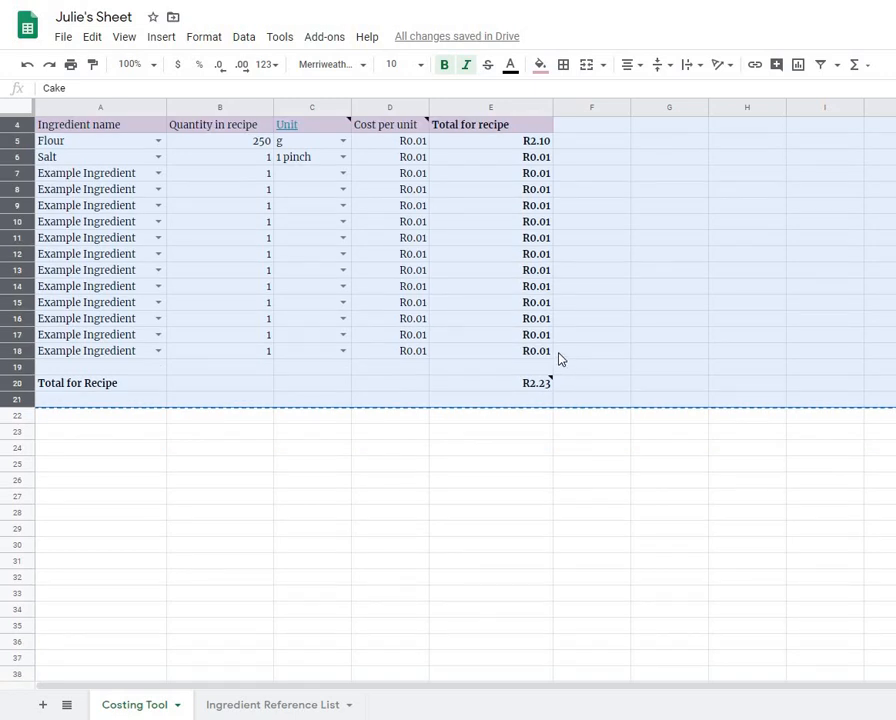
{"action": "left_click_drag", "start_coordinate": [12, 380], "coordinate": [20, 628]}
{"action": "right_click", "coordinate": [25, 496]}
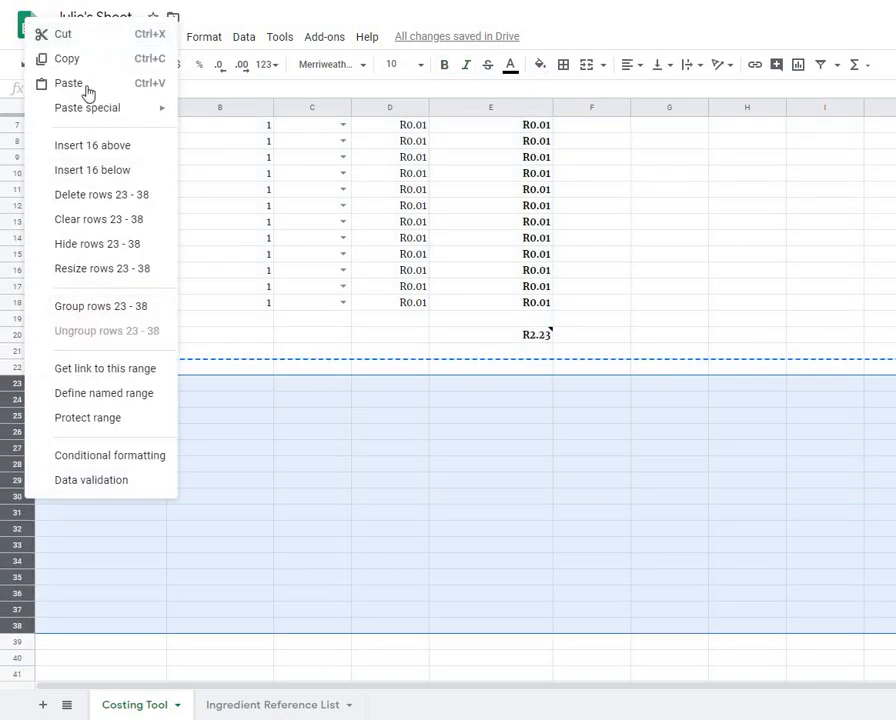
{"action": "left_click", "coordinate": [87, 88]}
{"action": "scroll", "coordinate": [422, 328], "scroll_direction": "down", "scroll_amount": 1}
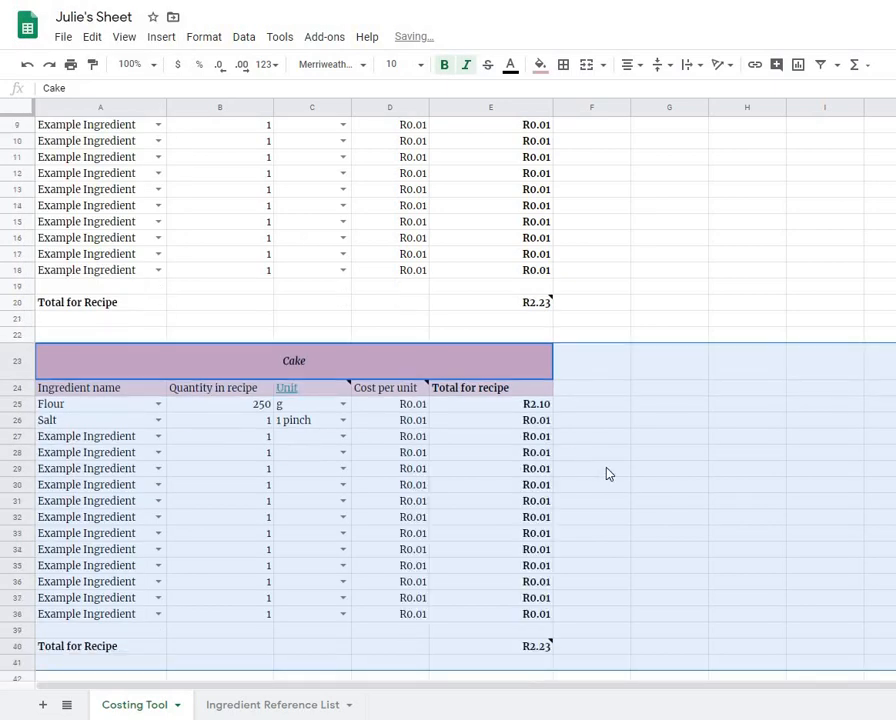
{"action": "left_click", "coordinate": [308, 366]}
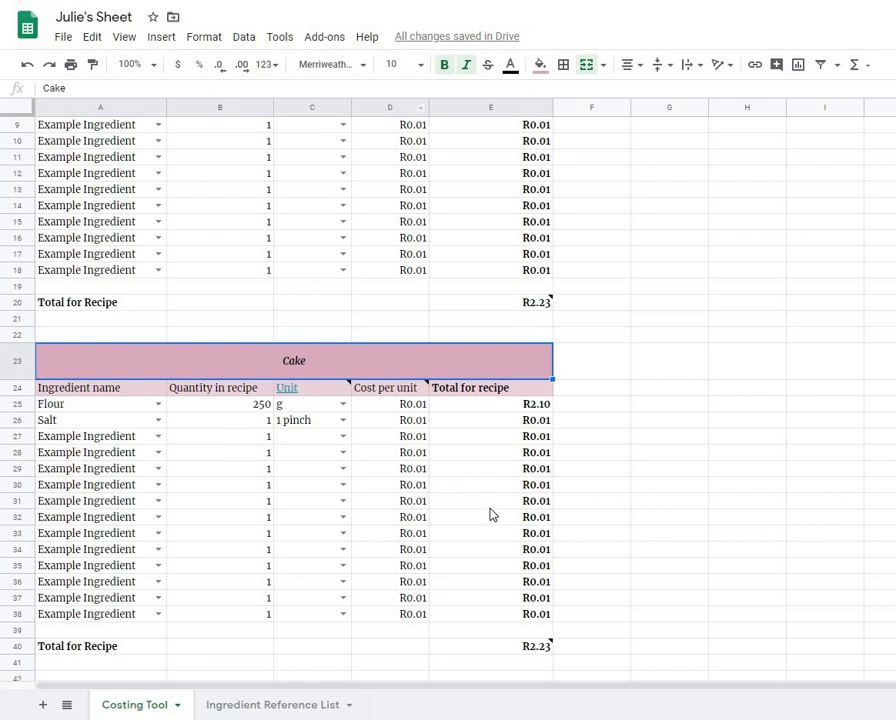
View the note attached to the first recipe's total cost cell, E20
{"action": "scroll", "coordinate": [528, 378], "scroll_direction": "up", "scroll_amount": 5}
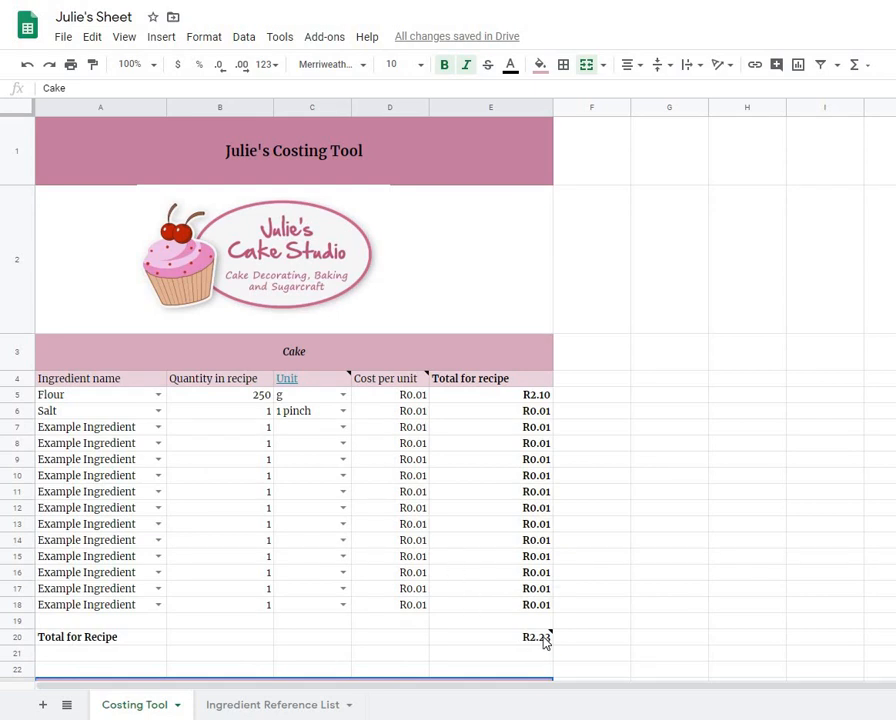
{"action": "scroll", "coordinate": [541, 630], "scroll_direction": "down", "scroll_amount": 1}
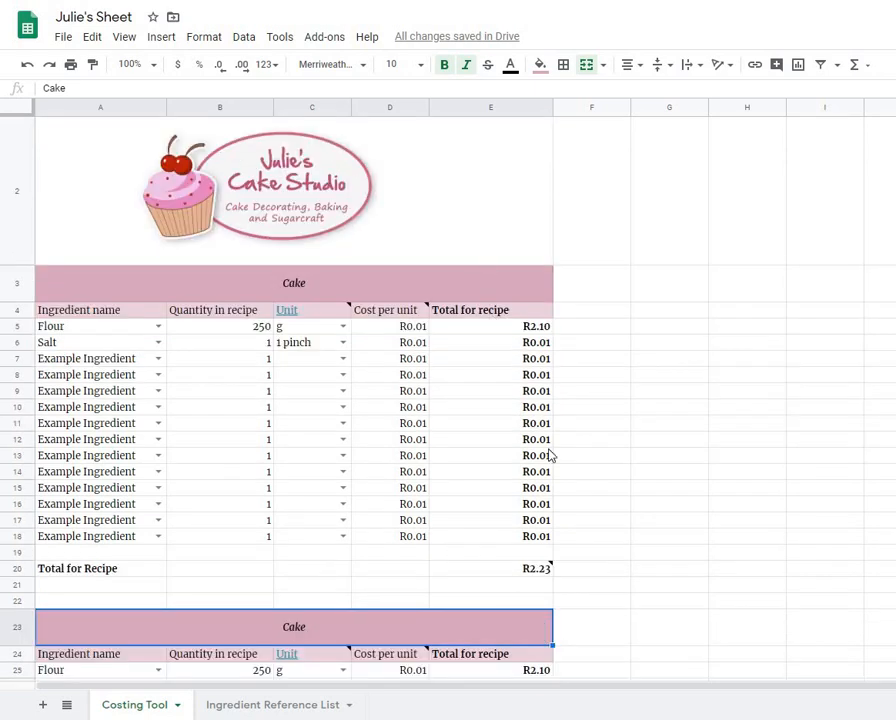
{"action": "mouse_move", "coordinate": [543, 574]}
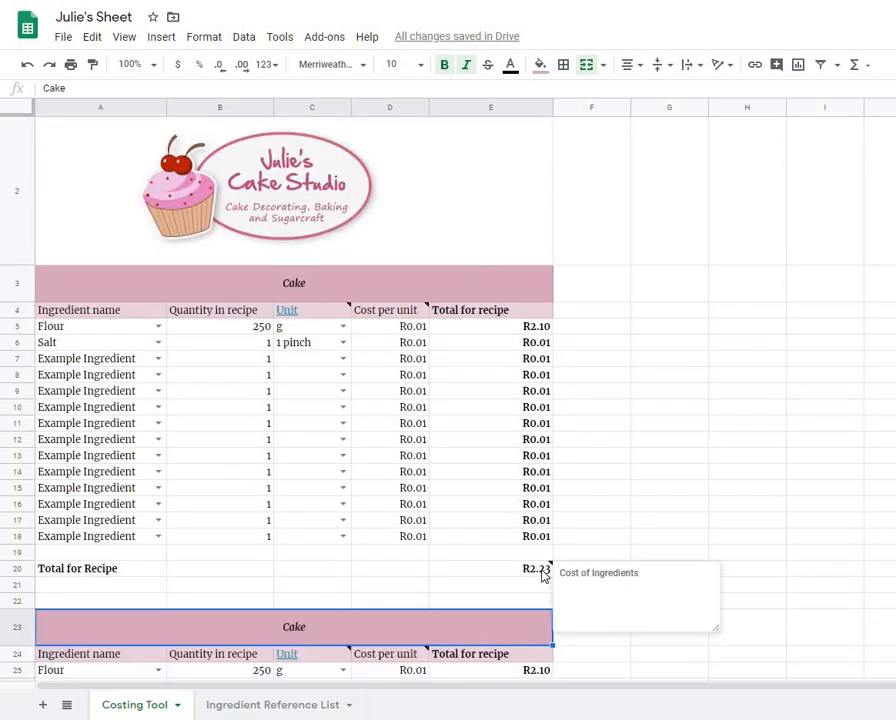